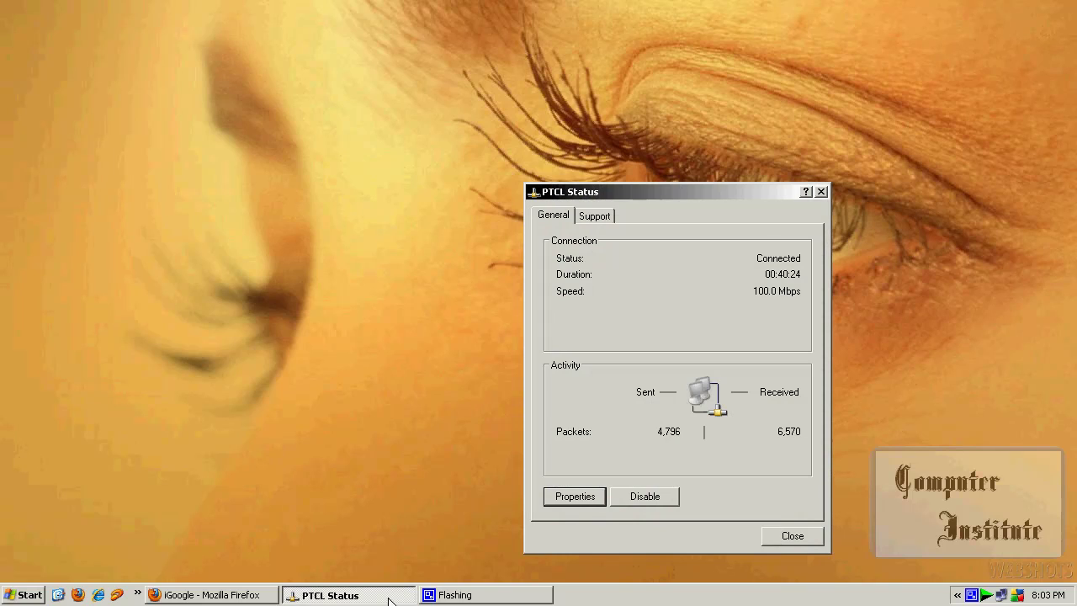
# - Give PTCL's TCP/IP static IP 192.168.1.2, gateway 192.168.1.1, DNS 203.99.163.240 and 203.135.0.170
pyautogui.click(573, 497)
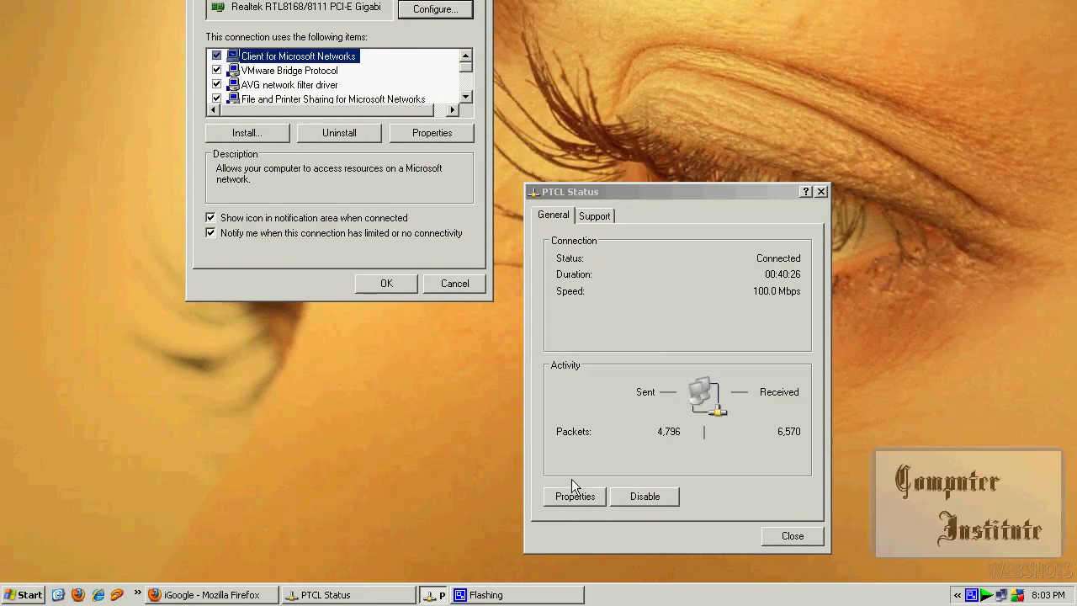
pyautogui.moveTo(322, 5); pyautogui.dragTo(257, 74)
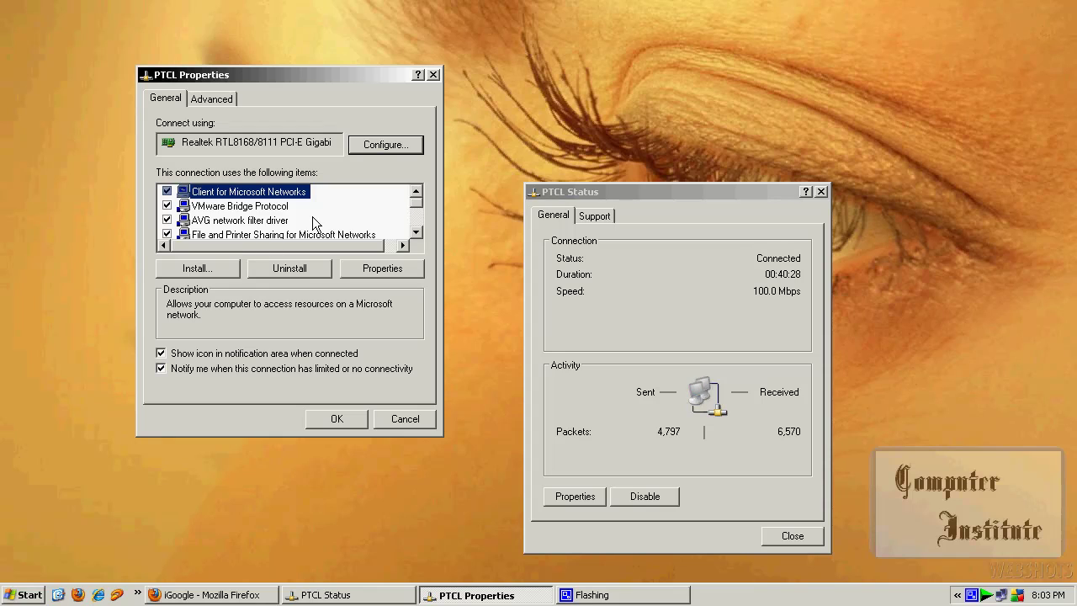
pyautogui.scroll(-2, 312, 217)
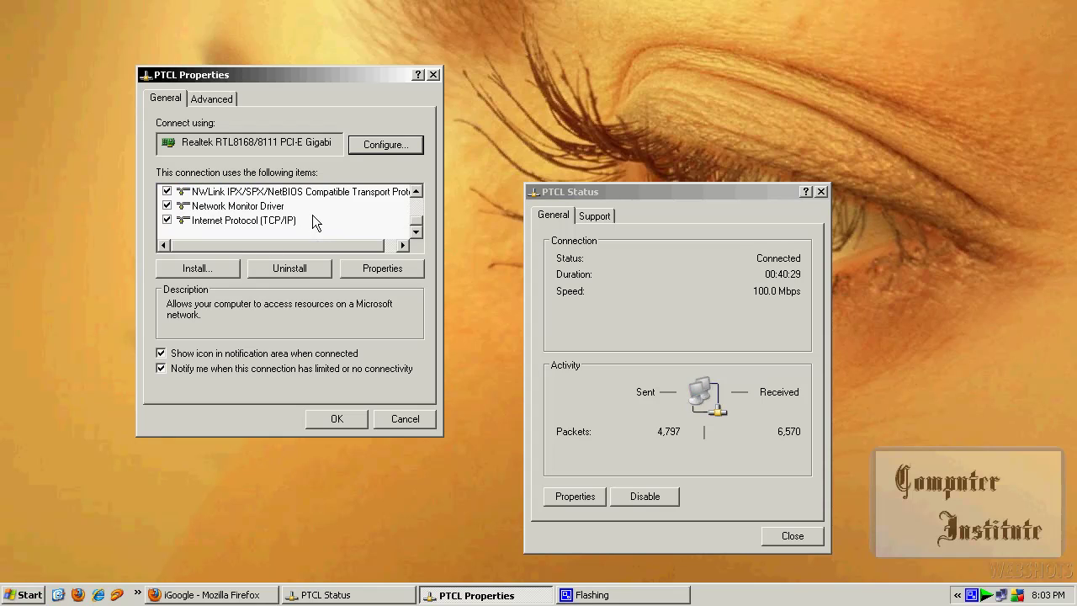
pyautogui.doubleClick(259, 219)
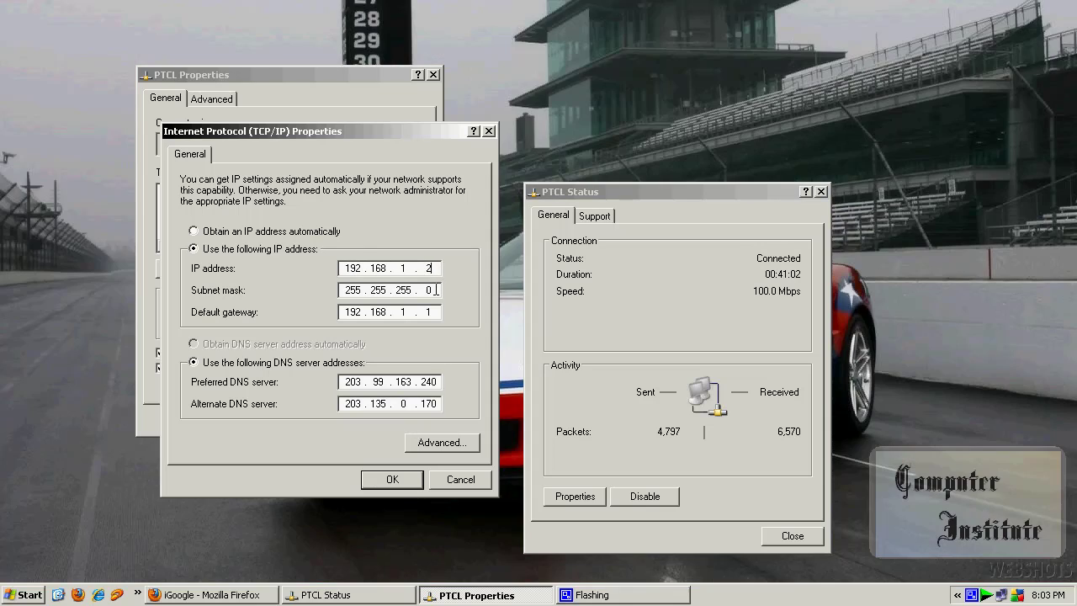
pyautogui.write('1')
pyautogui.click(418, 480)
pyautogui.click(353, 418)
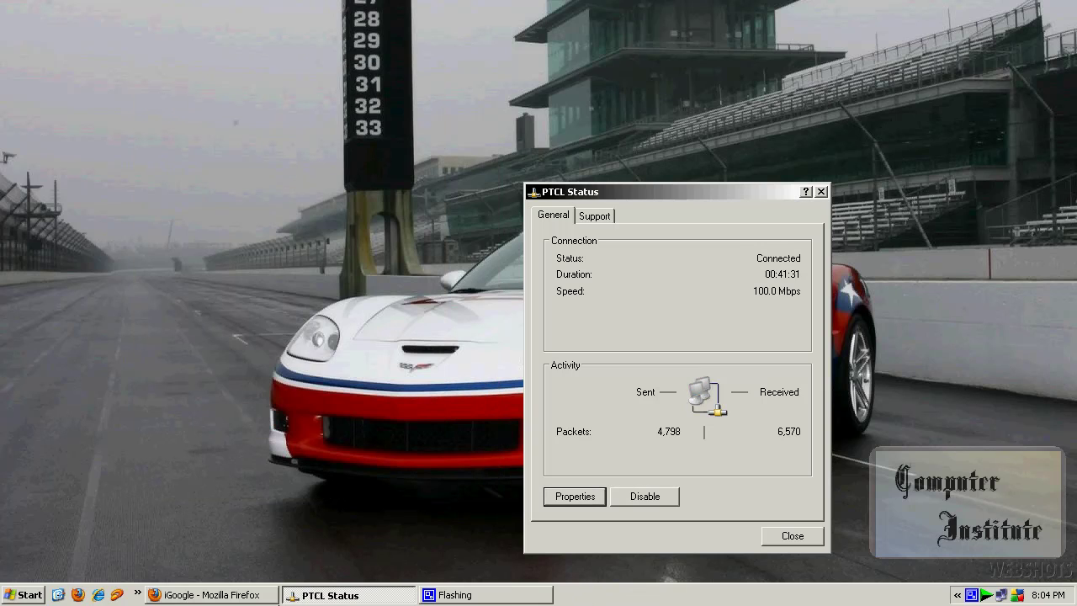
# - In Firefox, go to the router's address 192.168.1.1
pyautogui.click(226, 595)
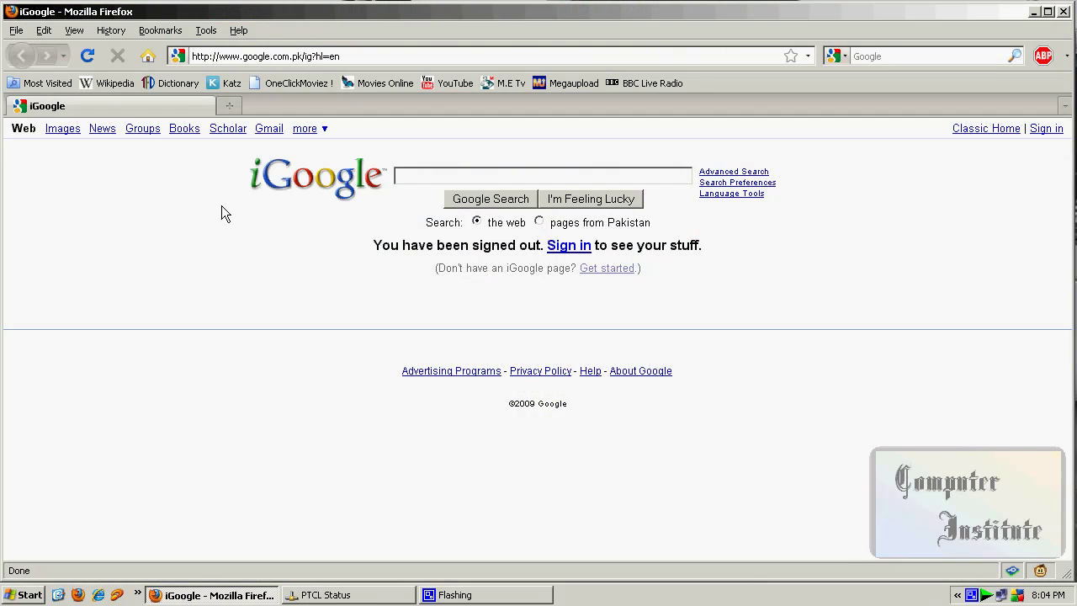
pyautogui.click(580, 60)
pyautogui.write('1')
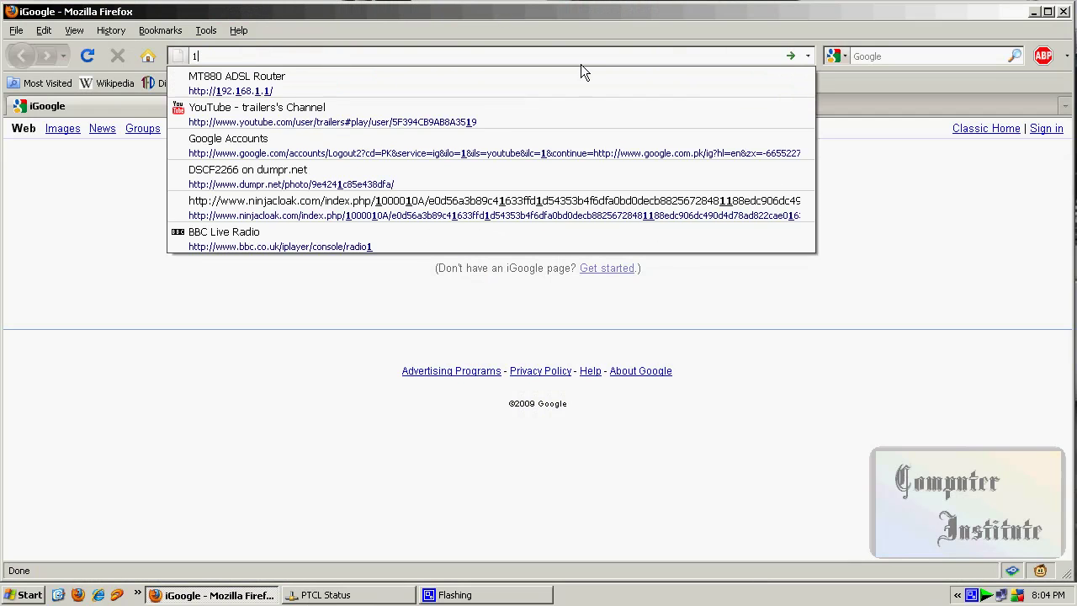
pyautogui.write('92.168.1.1')
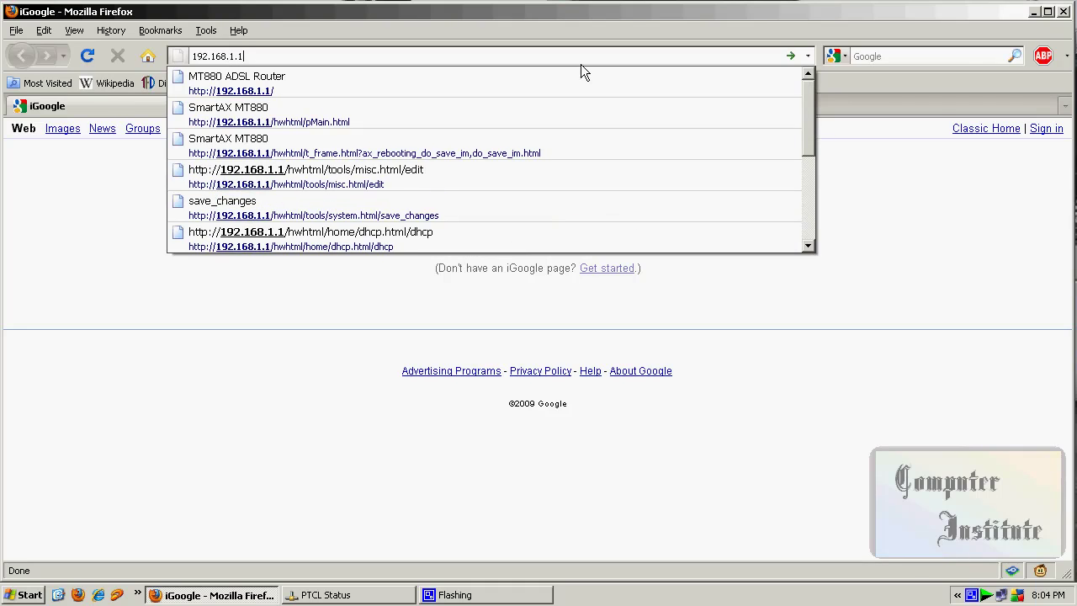
pyautogui.press('Return')
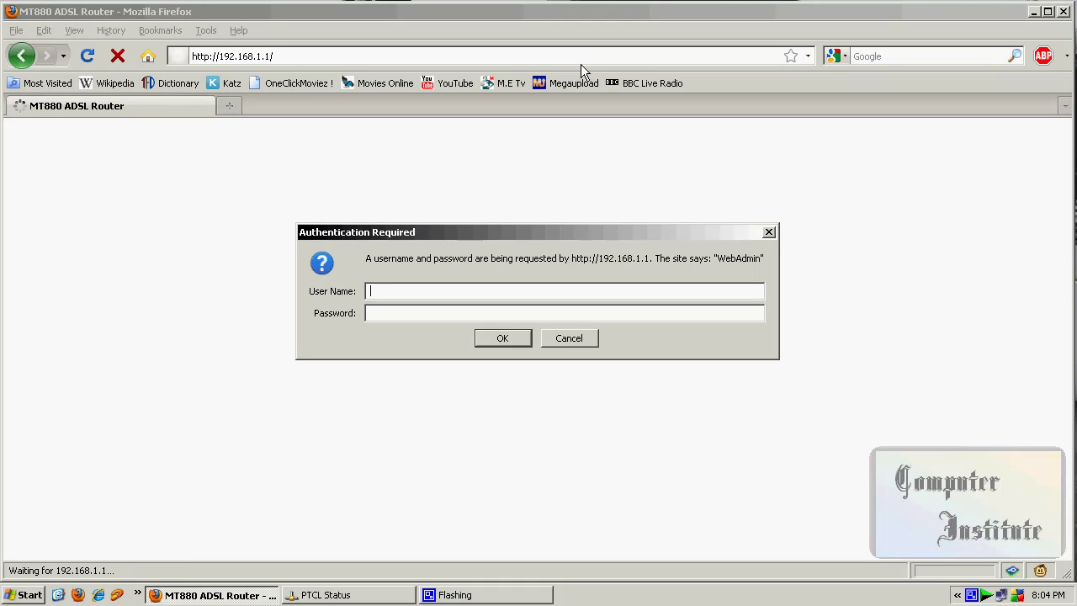
# - Log in to the router with the admin user name and password
pyautogui.press('Tab')
pyautogui.press('Return')
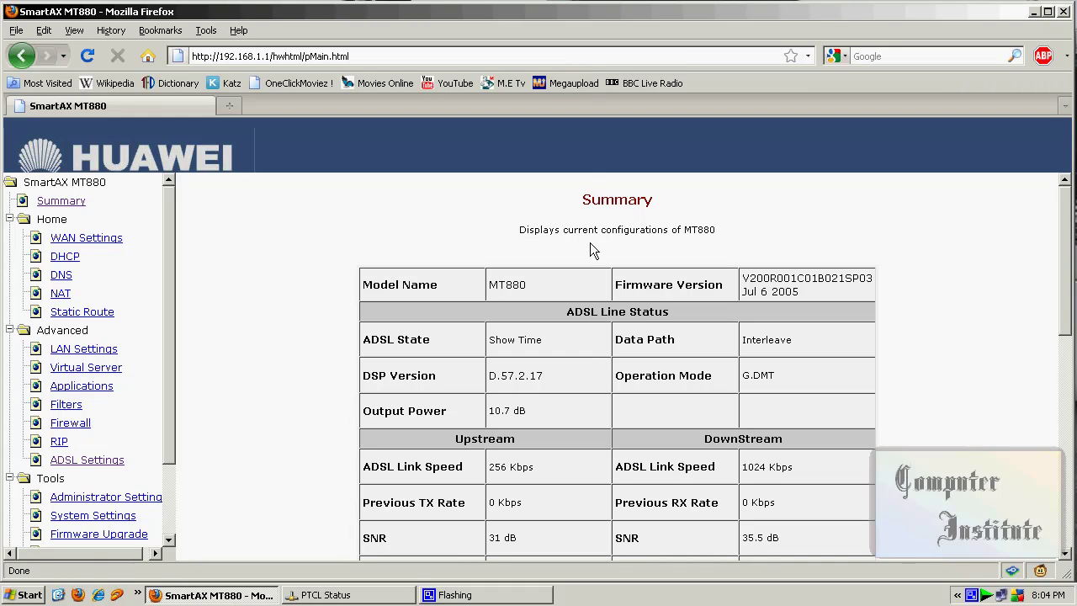
# - Add a new WAN connection in WAN Settings with type PPP and PPPoE
pyautogui.click(110, 239)
pyautogui.scroll(-3, 1069, 359)
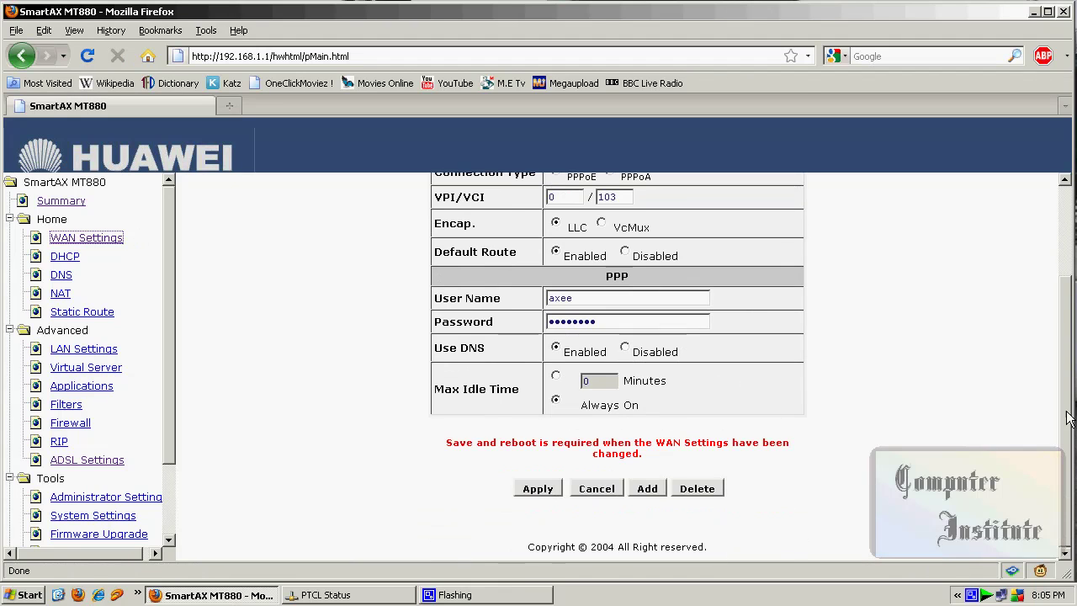
pyautogui.click(647, 488)
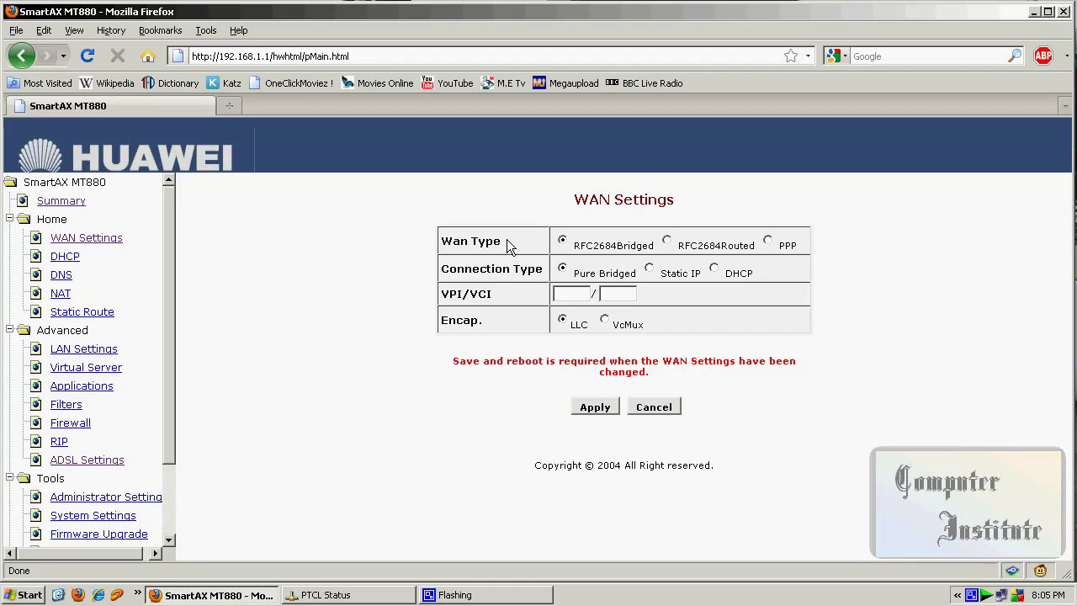
pyautogui.click(767, 242)
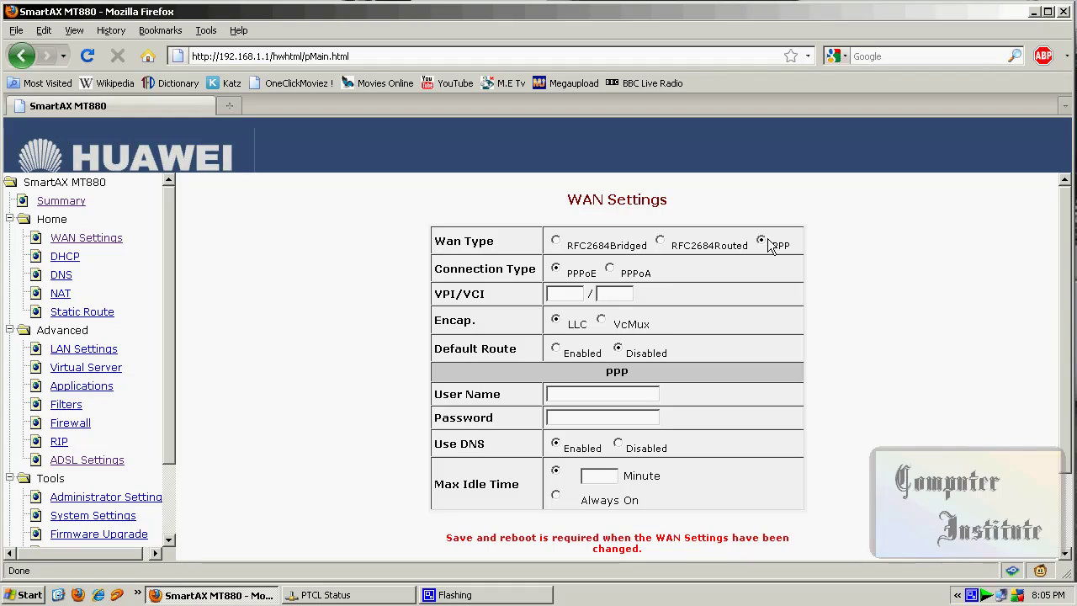
pyautogui.click(555, 269)
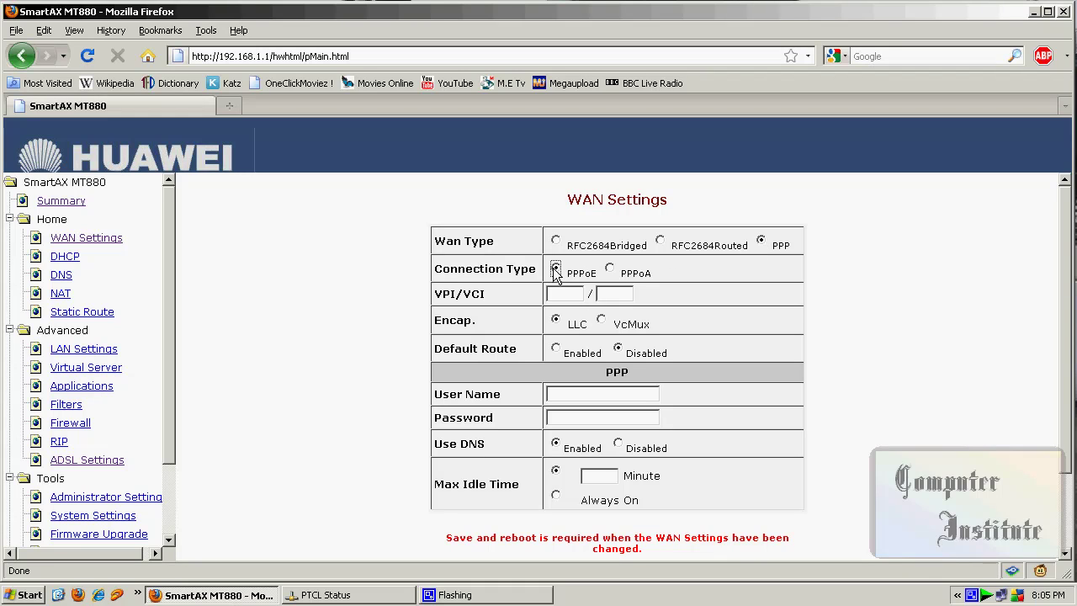
# - Set VPI 0 and VCI 103 and enable the default route
pyautogui.click(558, 294)
pyautogui.write('0')
pyautogui.click(601, 294)
pyautogui.write('103')
pyautogui.click(555, 350)
# - Enter the ISP's PPP login, choose Always On, and apply the connection
pyautogui.scroll(-2, 728, 292)
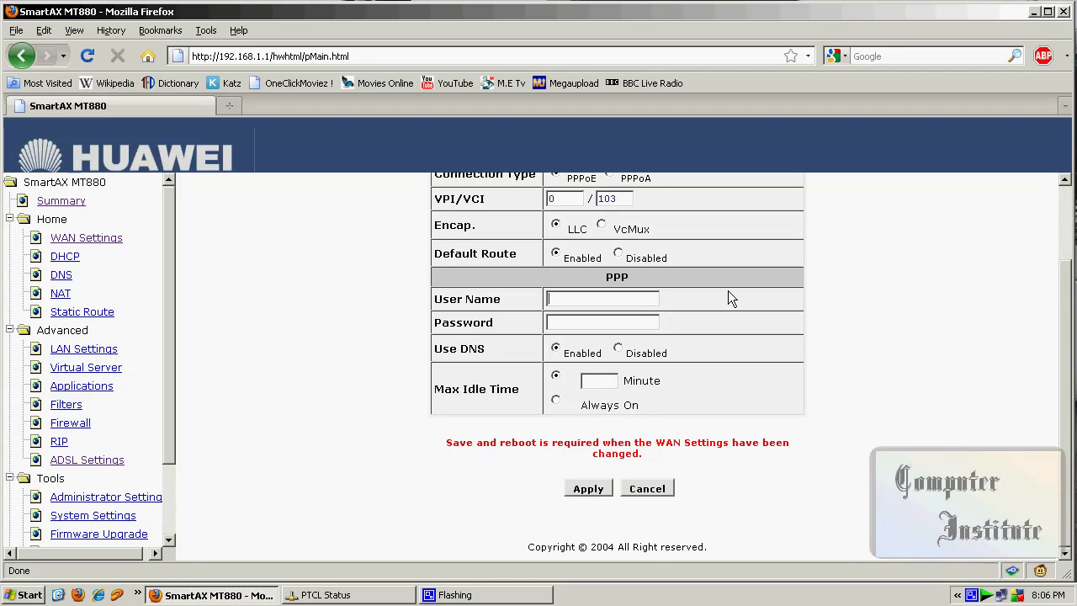
pyautogui.click(557, 401)
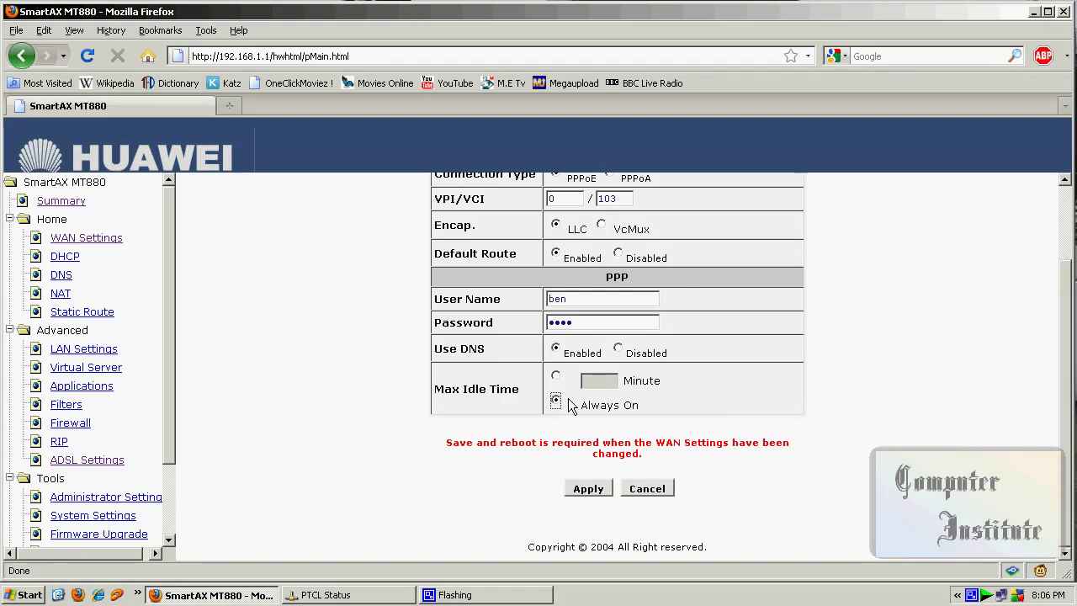
pyautogui.click(598, 493)
# - In DHCP Server settings, correct the ending IP address to 192.168.1.33, keeping start 192.168.1.2
pyautogui.moveTo(164, 270); pyautogui.dragTo(164, 289)
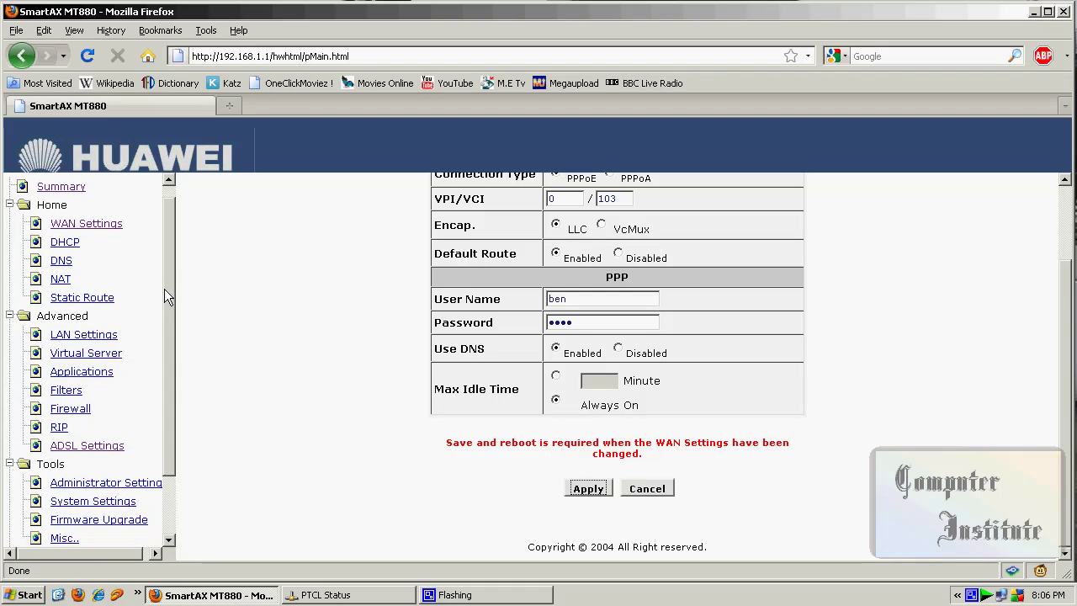
pyautogui.click(64, 242)
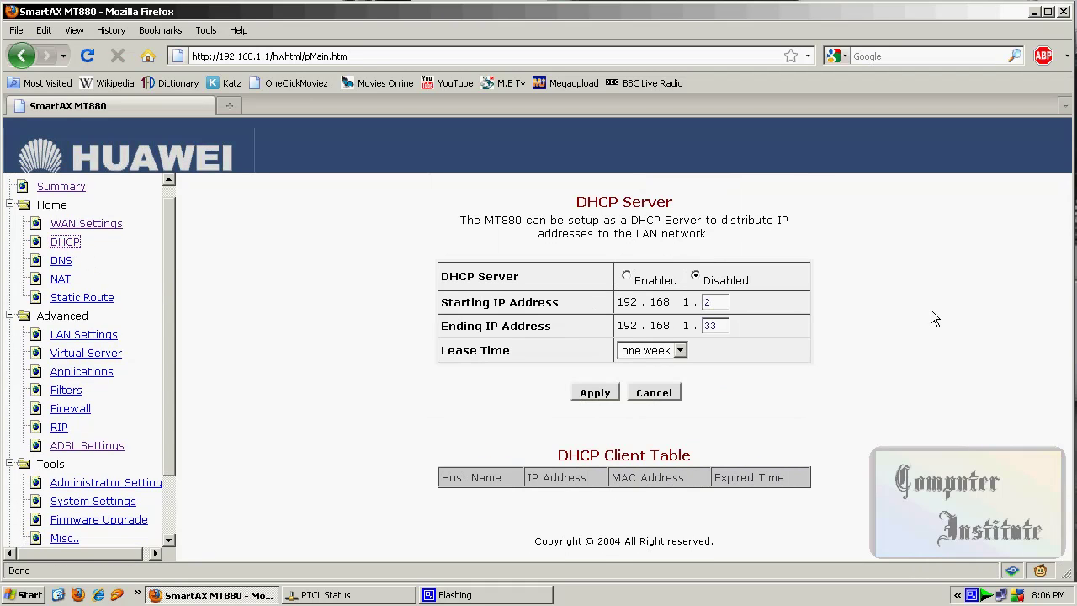
pyautogui.click(722, 328)
pyautogui.doubleClick(721, 327)
pyautogui.write('100')
pyautogui.press('BackSpace')
pyautogui.press('BackSpace')
pyautogui.press('BackSpace')
pyautogui.write('5')
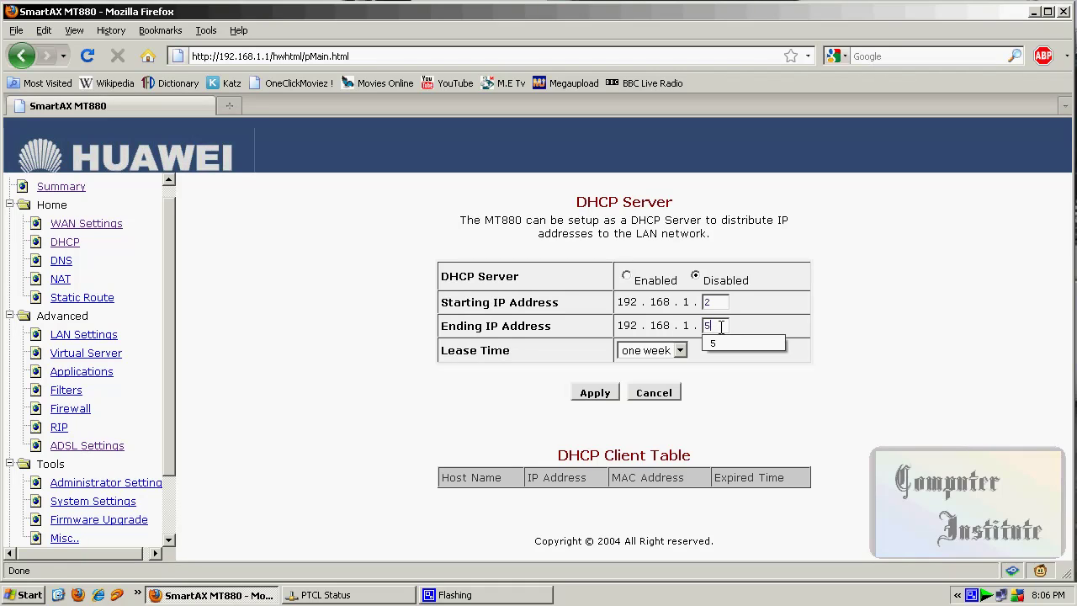
pyautogui.press('BackSpace')
pyautogui.write('33')
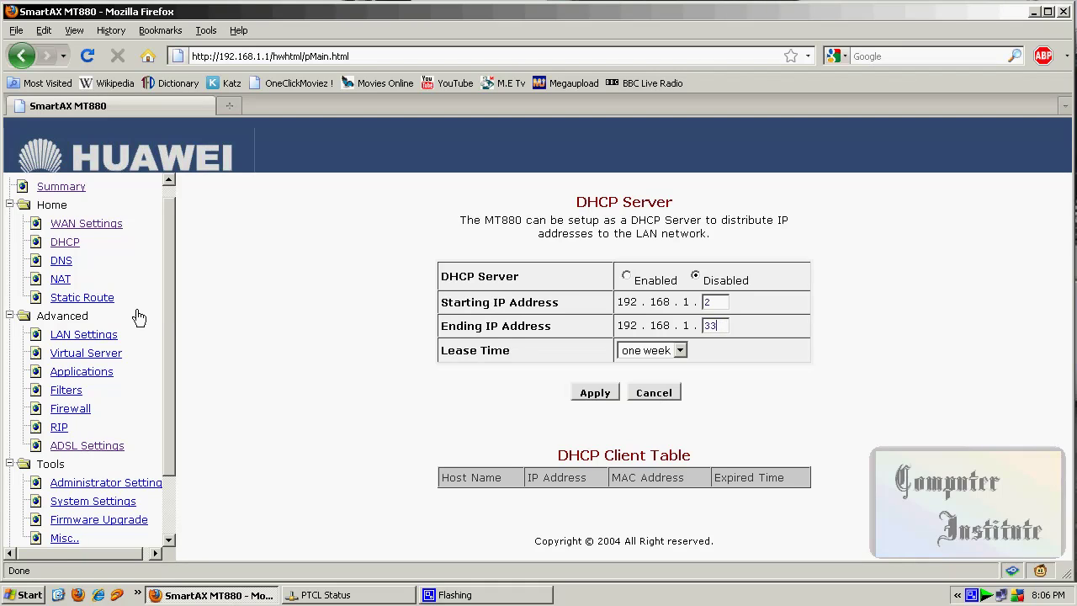
pyautogui.scroll(-1, 164, 320)
pyautogui.click(60, 231)
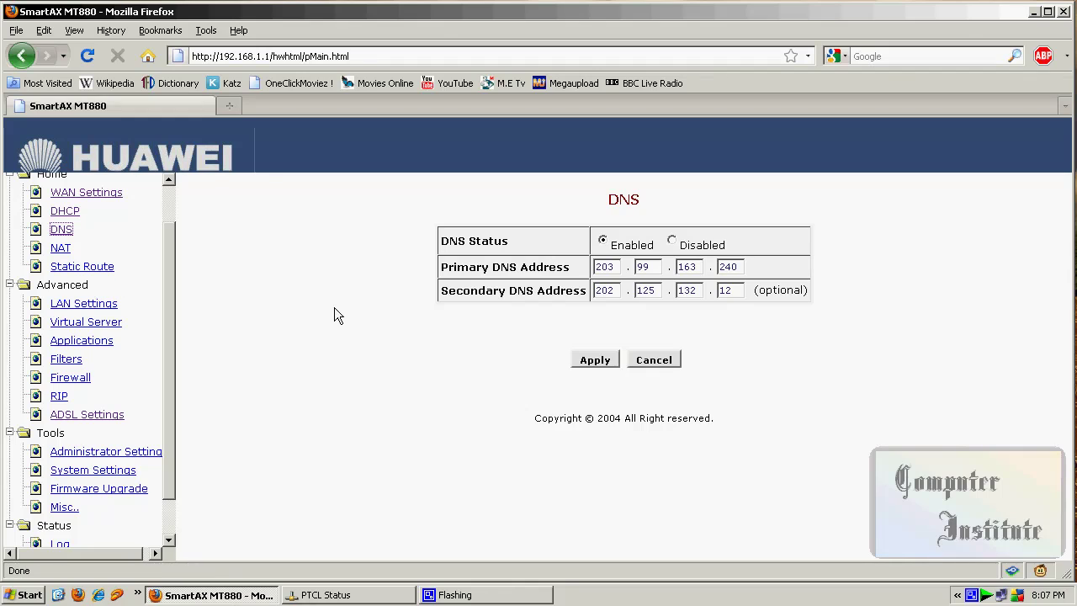
# - Scroll the DNS page to review primary 203.99.163.240 and secondary 202.125.132.12
pyautogui.scroll(-1, 169, 283)
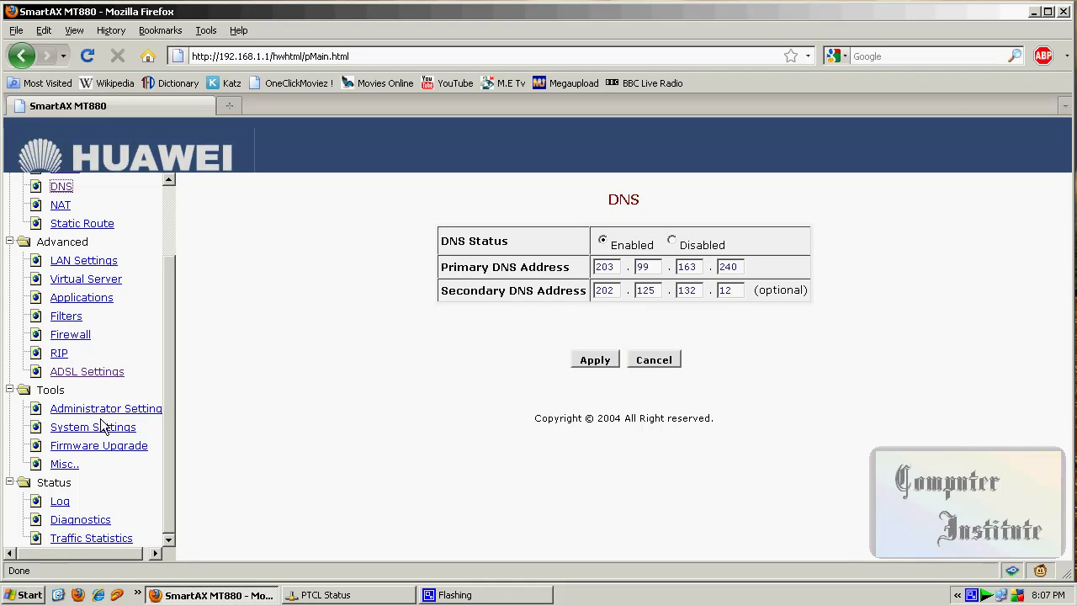
pyautogui.scroll(2, 156, 385)
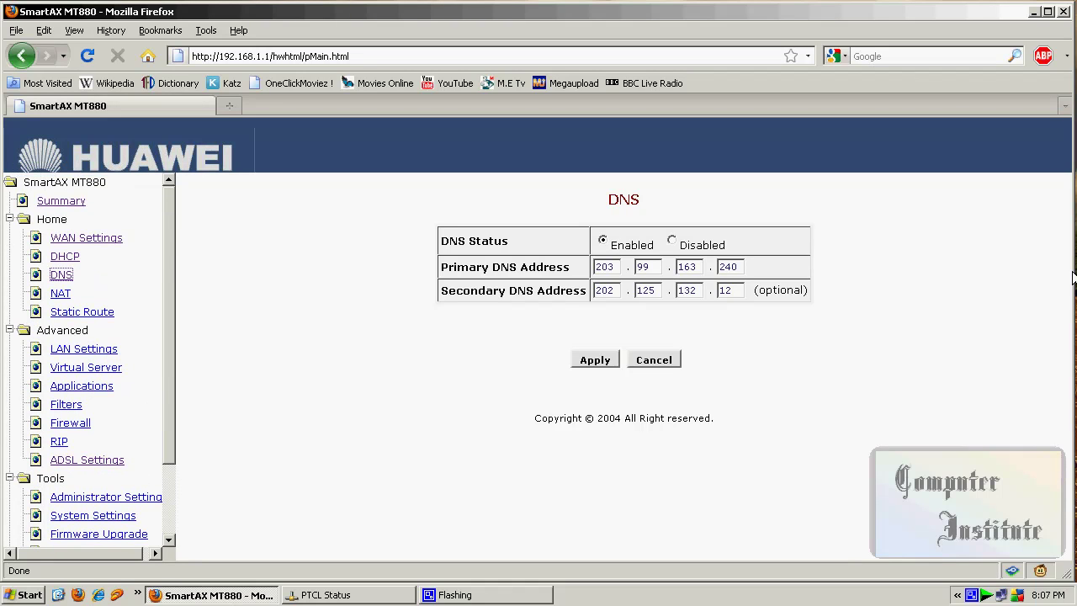